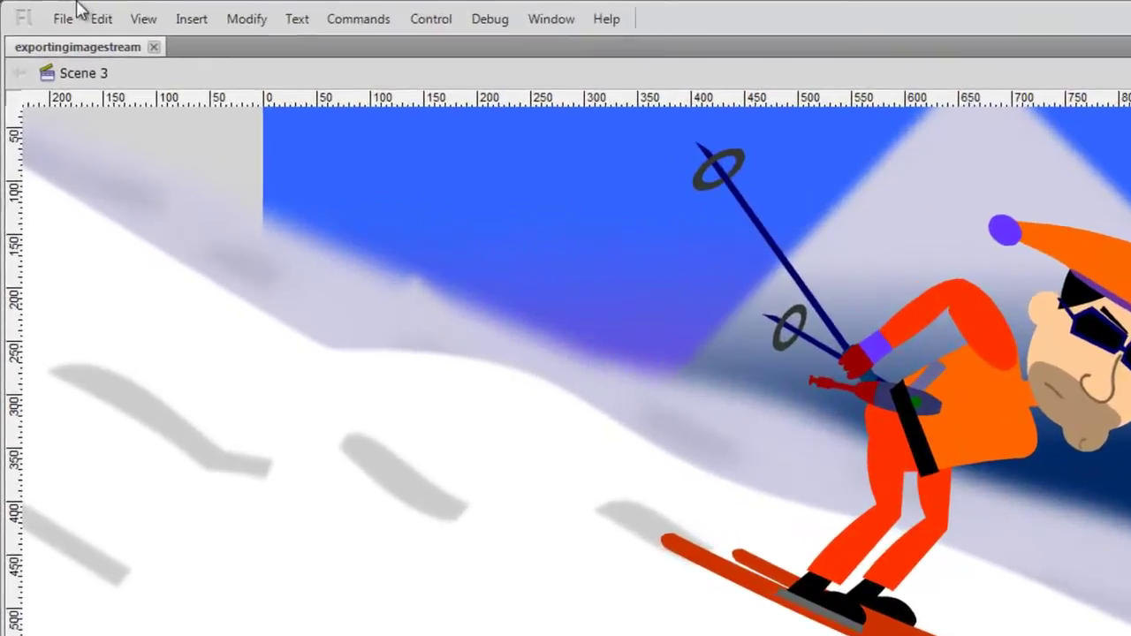
Check the File > Export options in Flash, then dismiss them without exporting
{"action": "left_click", "coordinate": [48, 15]}
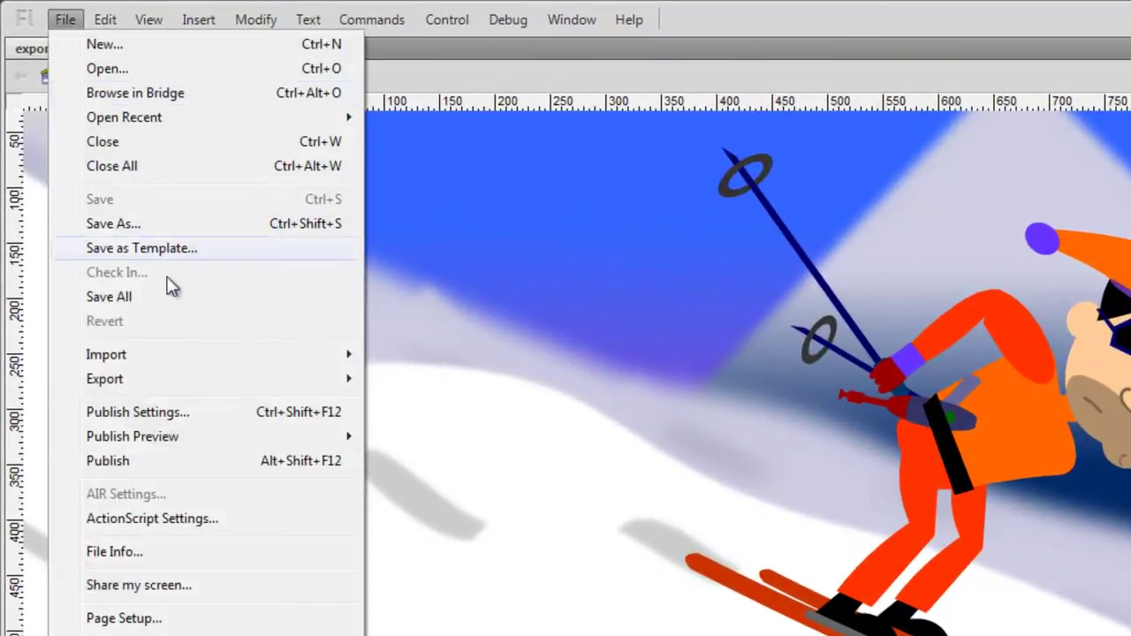
{"action": "mouse_move", "coordinate": [180, 384]}
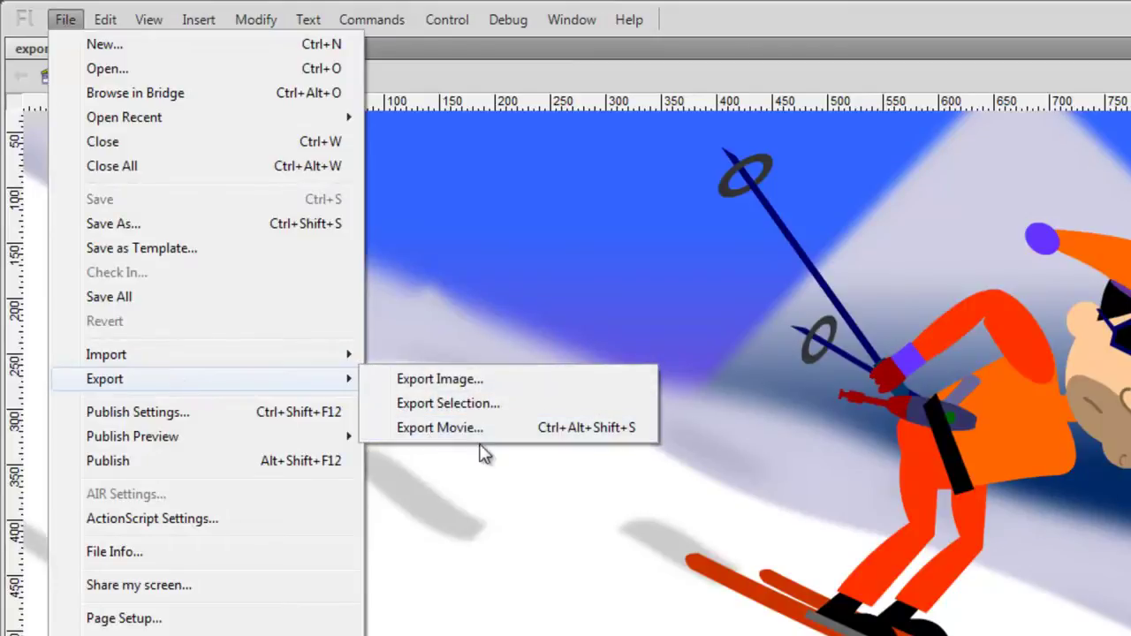
{"action": "left_click", "coordinate": [883, 71]}
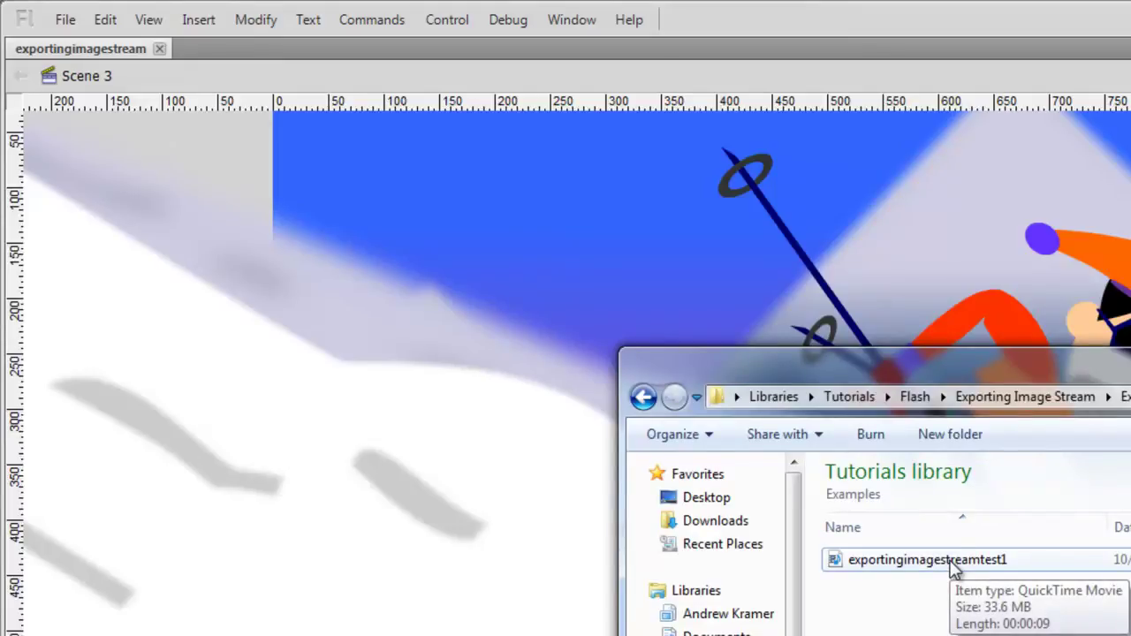
Play the exportingimagestreamtest1 movie in QuickTime Player to the end, then close it
{"action": "double_click", "coordinate": [954, 564]}
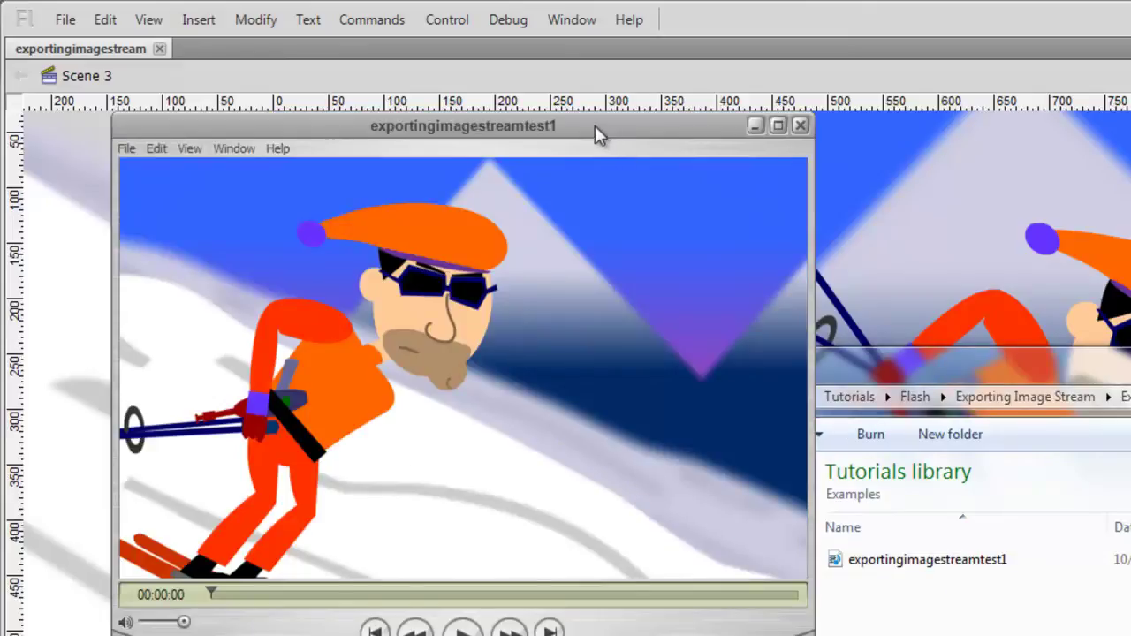
{"action": "left_click_drag", "start_coordinate": [595, 125], "coordinate": [1022, 245]}
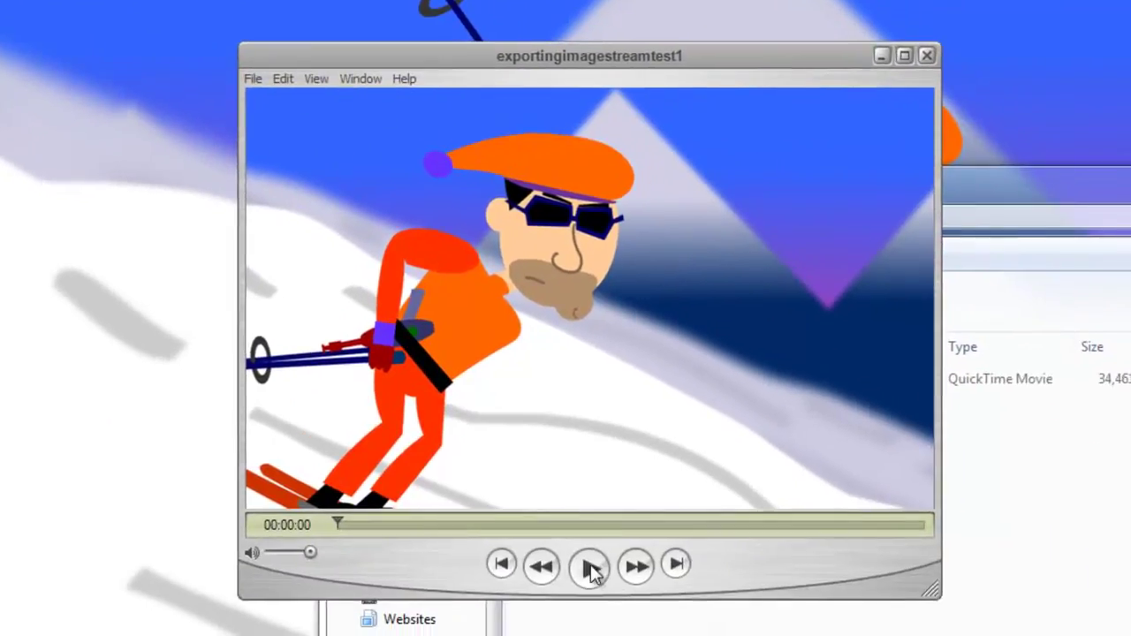
{"action": "left_click", "coordinate": [589, 567]}
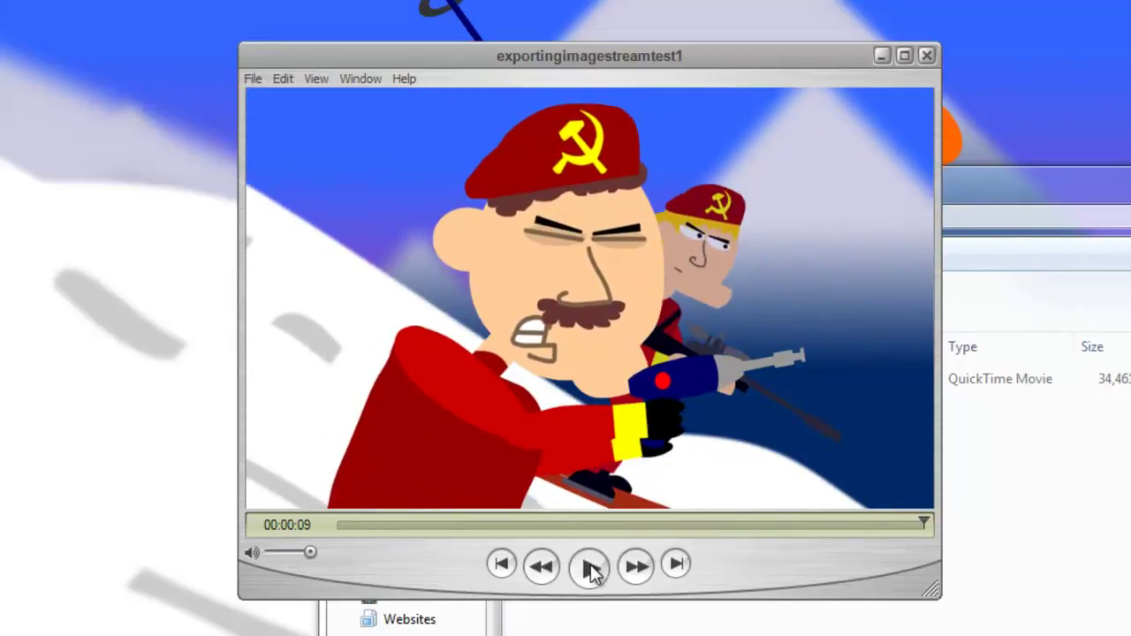
{"action": "left_click", "coordinate": [927, 56]}
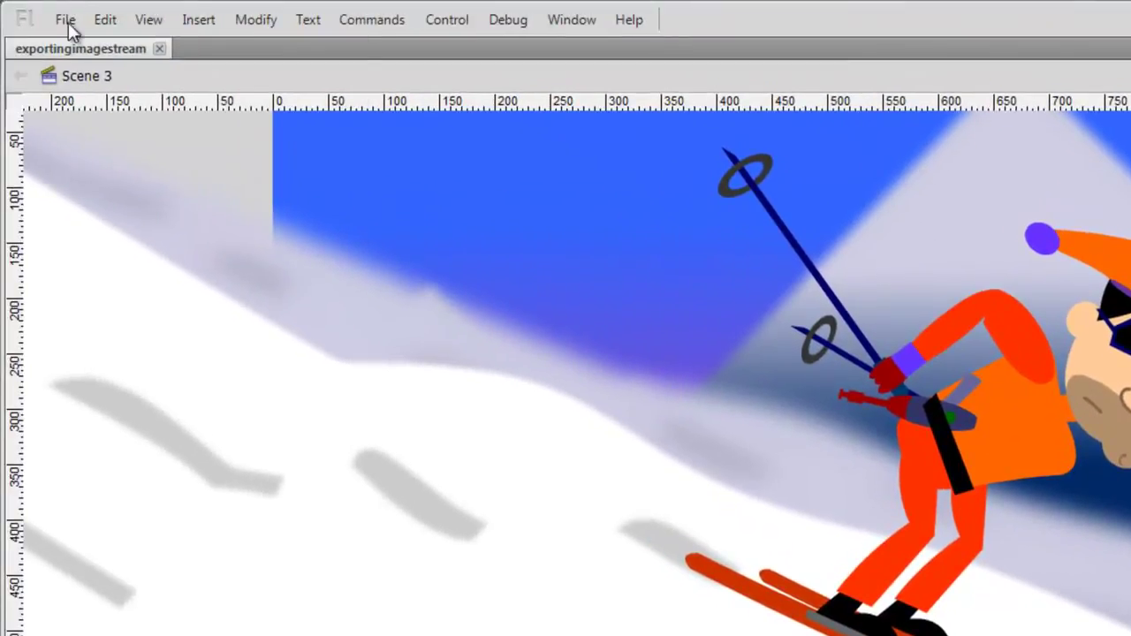
Start the File > Export > Export Movie command in Flash
{"action": "left_click", "coordinate": [68, 22]}
{"action": "mouse_move", "coordinate": [183, 383]}
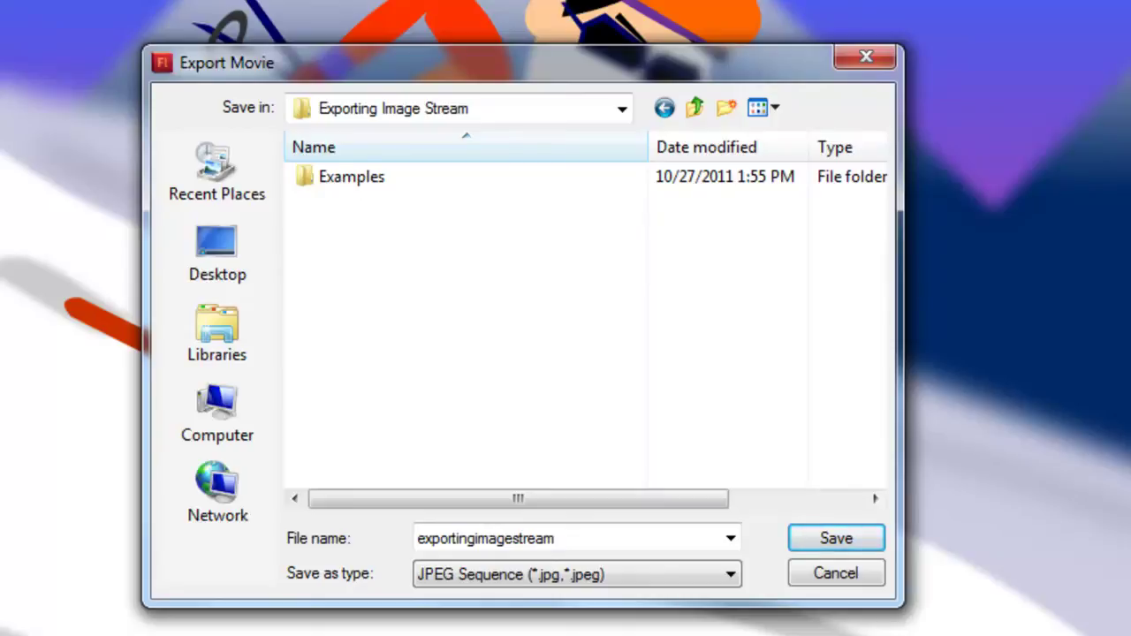
Create a new folder named 'Image Stream' and go into it
{"action": "left_click", "coordinate": [726, 108]}
{"action": "type", "text": "Image Stream"}
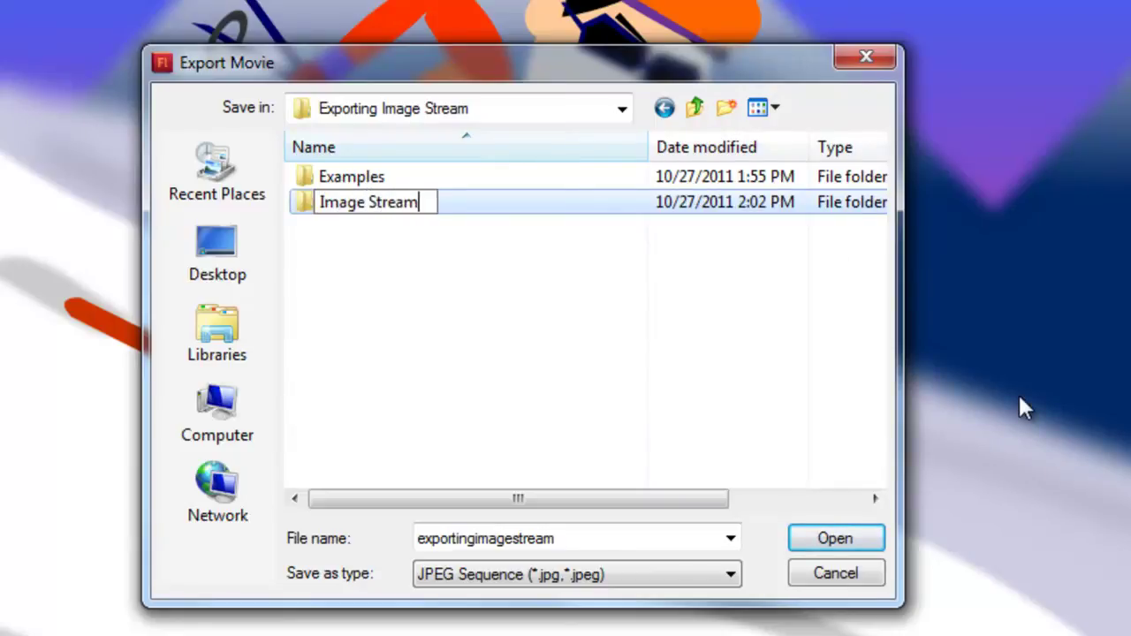
{"action": "key", "text": "Return"}
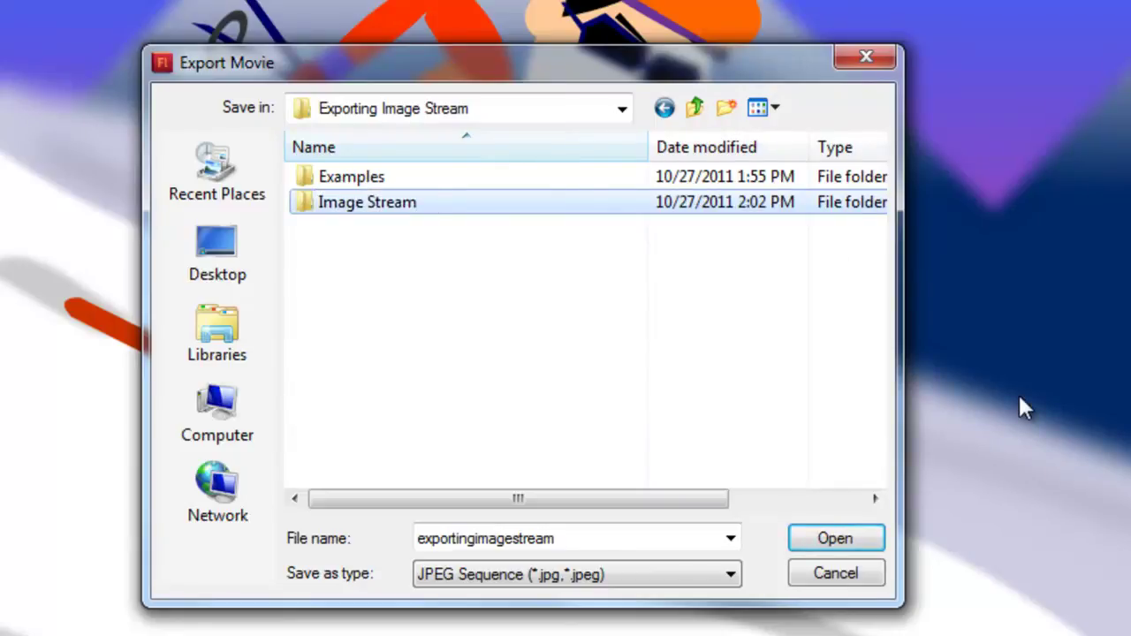
{"action": "double_click", "coordinate": [400, 211]}
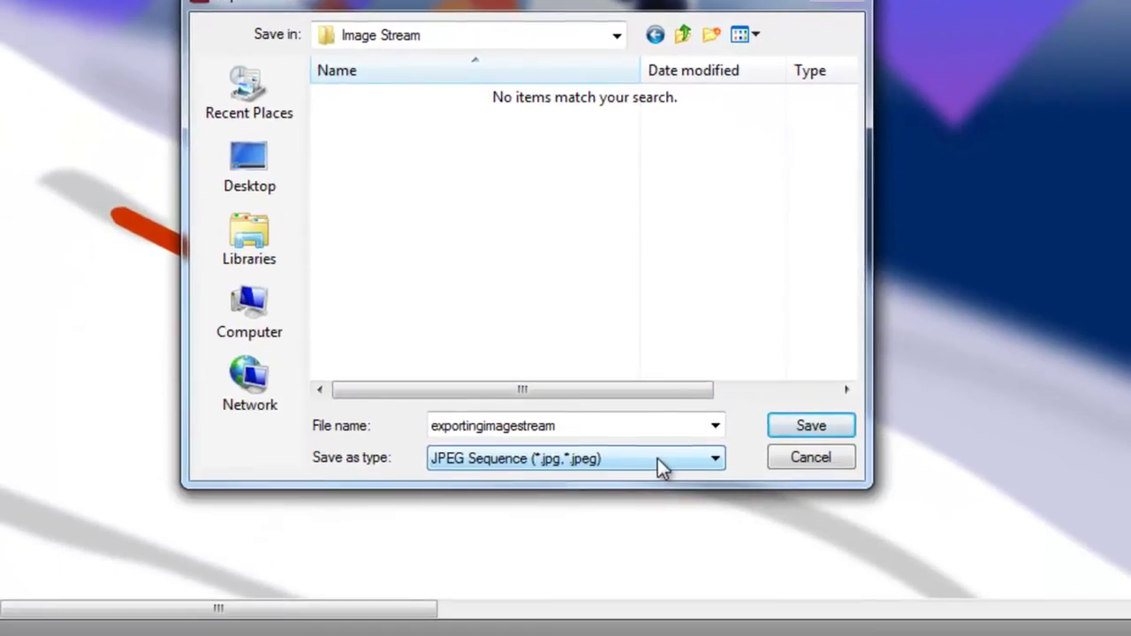
Save the export there as a JPEG Sequence
{"action": "left_click", "coordinate": [667, 574]}
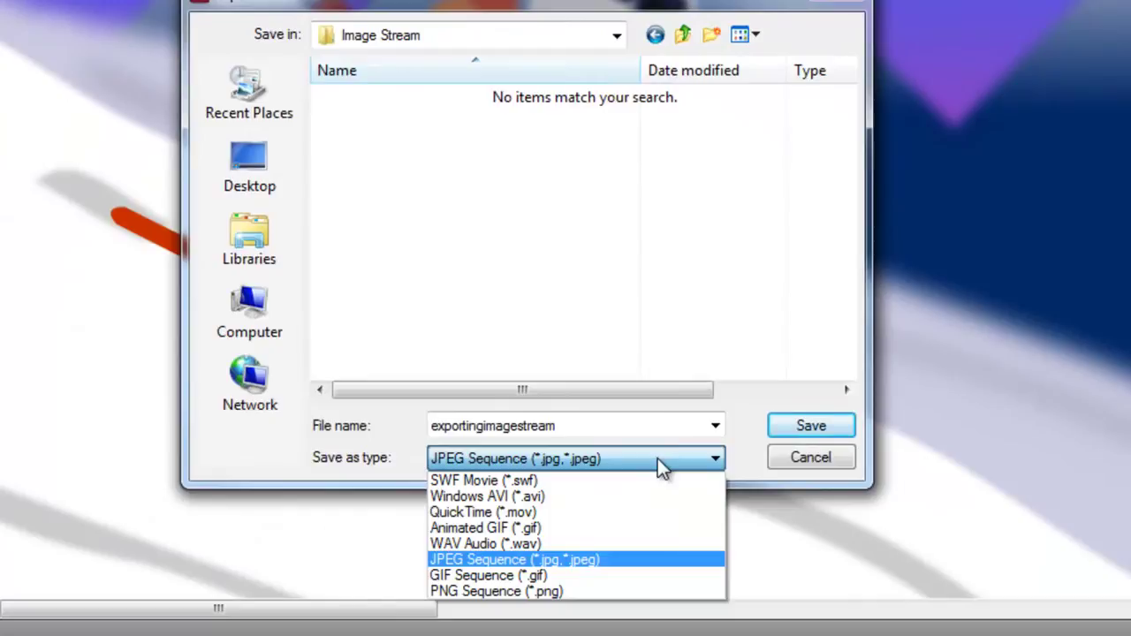
{"action": "left_click", "coordinate": [557, 576]}
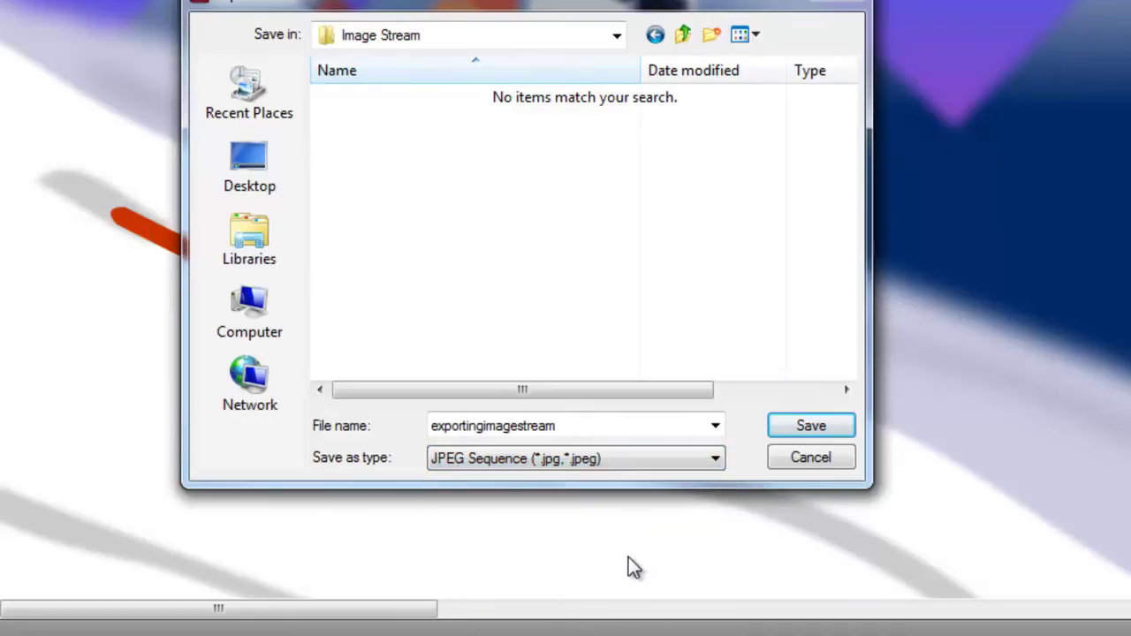
{"action": "left_click", "coordinate": [806, 435]}
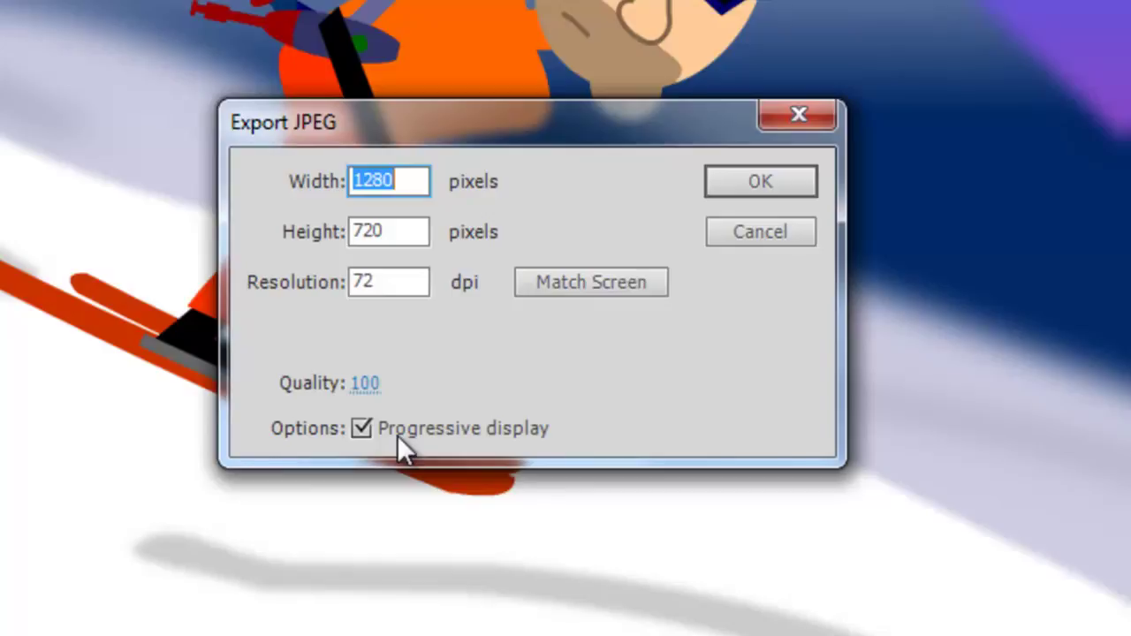
Export the JPEG frames at 1280×720, 72 dpi, quality 100, then view the Exporting Image Stream folder
{"action": "left_click", "coordinate": [747, 181]}
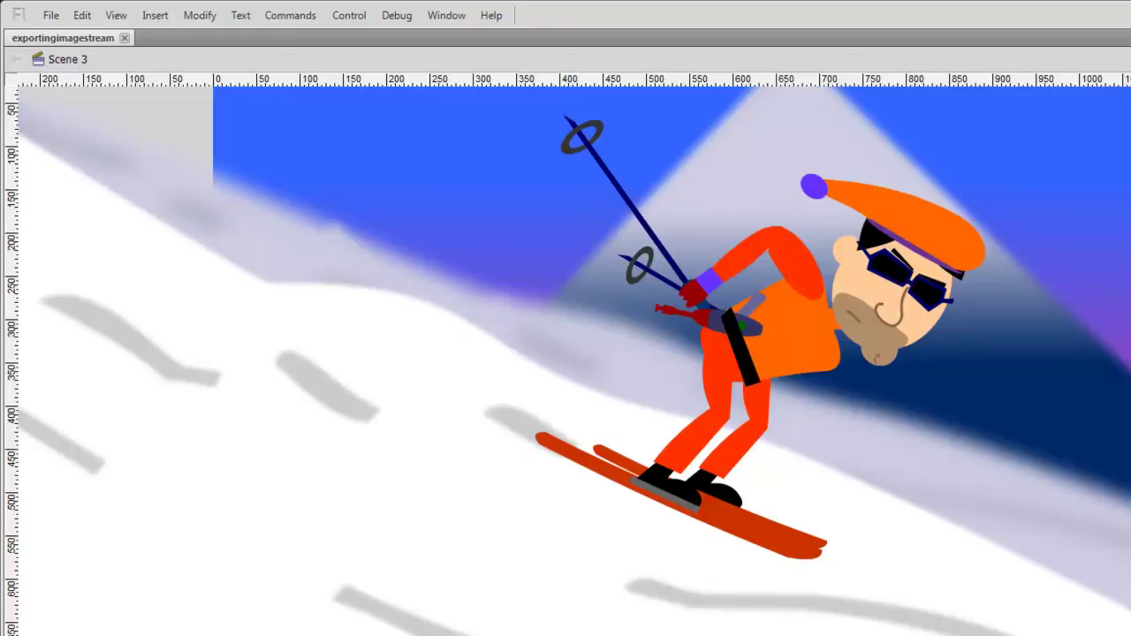
{"action": "key", "text": "alt+Tab"}
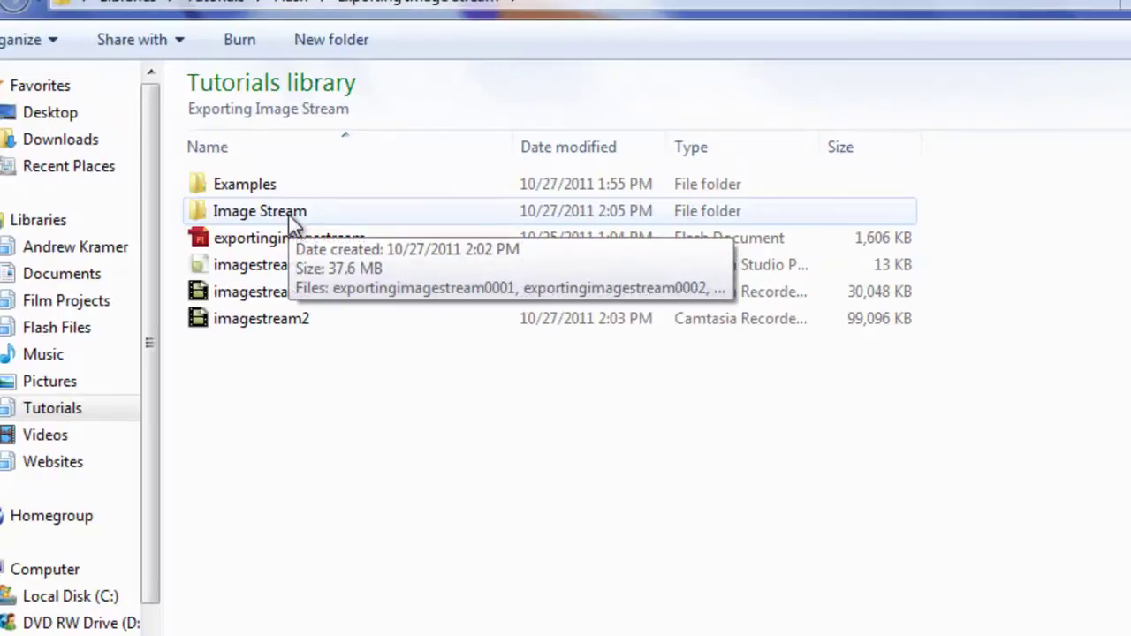
Browse the Image Stream folder's numbered 1280×720 JPEG frames and preview frame 0209
{"action": "double_click", "coordinate": [226, 214]}
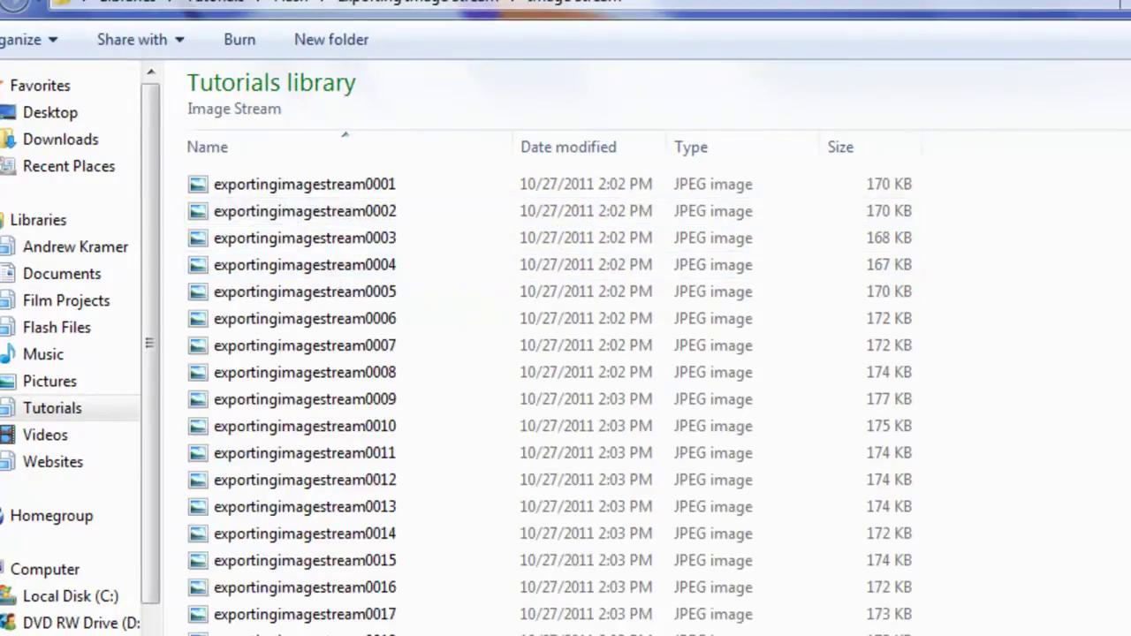
{"action": "scroll", "coordinate": [548, 398], "scroll_direction": "down", "scroll_amount": 20}
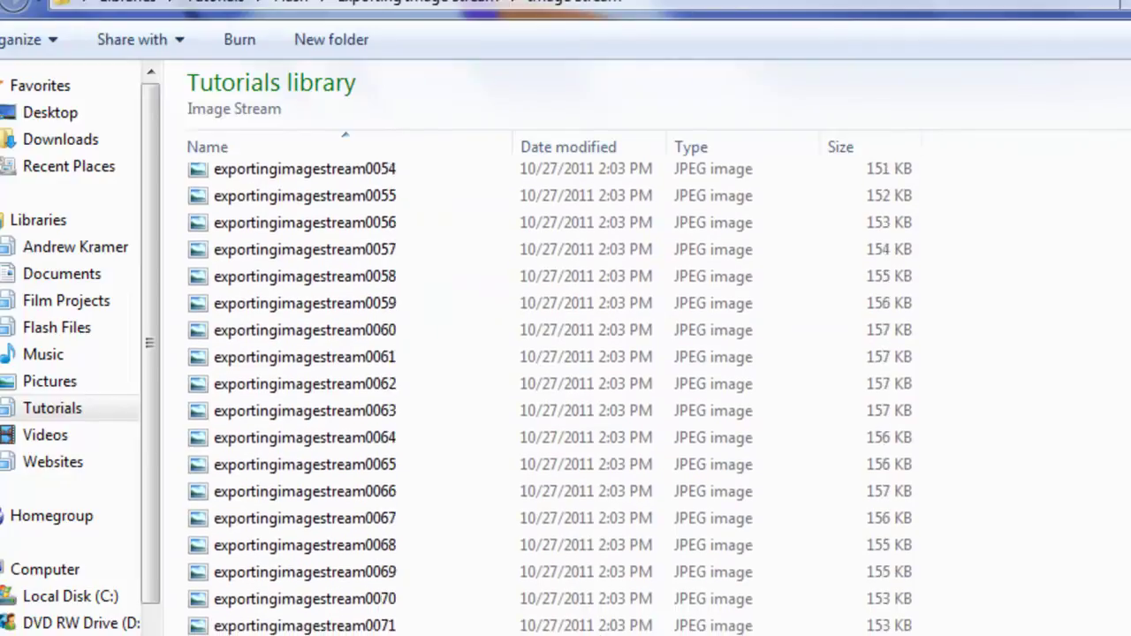
{"action": "scroll", "coordinate": [548, 398], "scroll_direction": "down", "scroll_amount": 20}
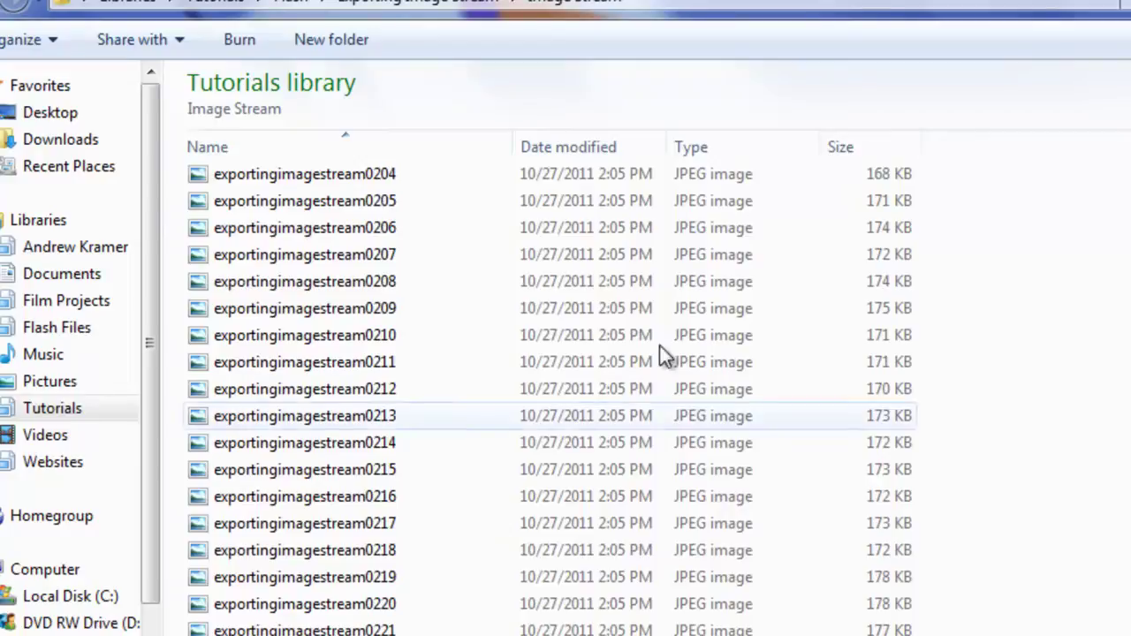
{"action": "double_click", "coordinate": [354, 310]}
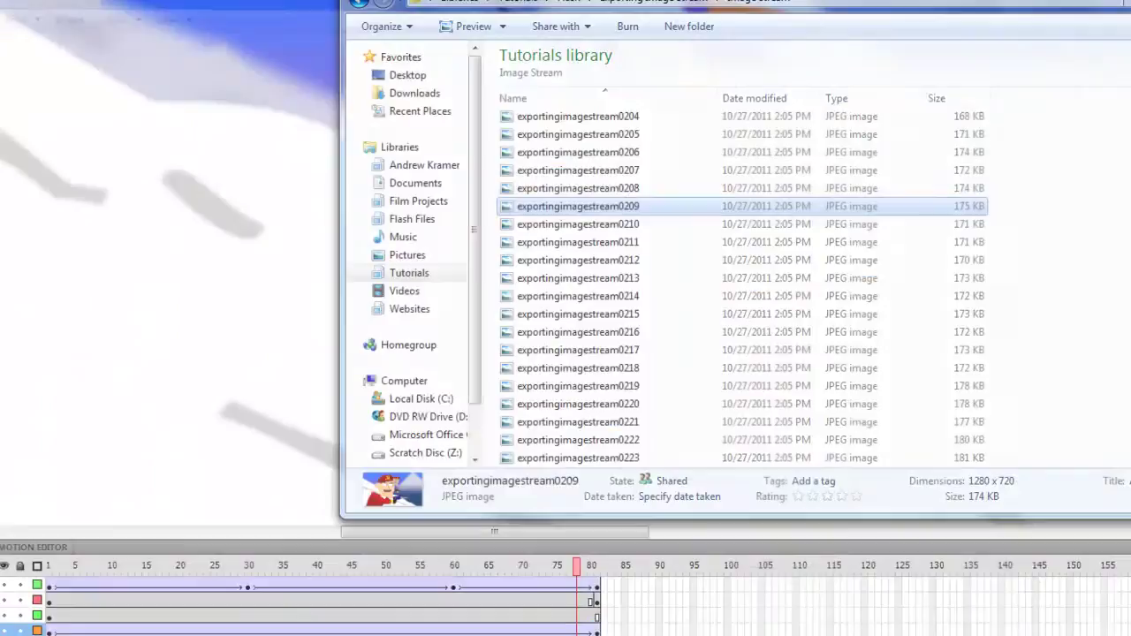
{"action": "scroll", "coordinate": [990, 275], "scroll_direction": "up", "scroll_amount": 20}
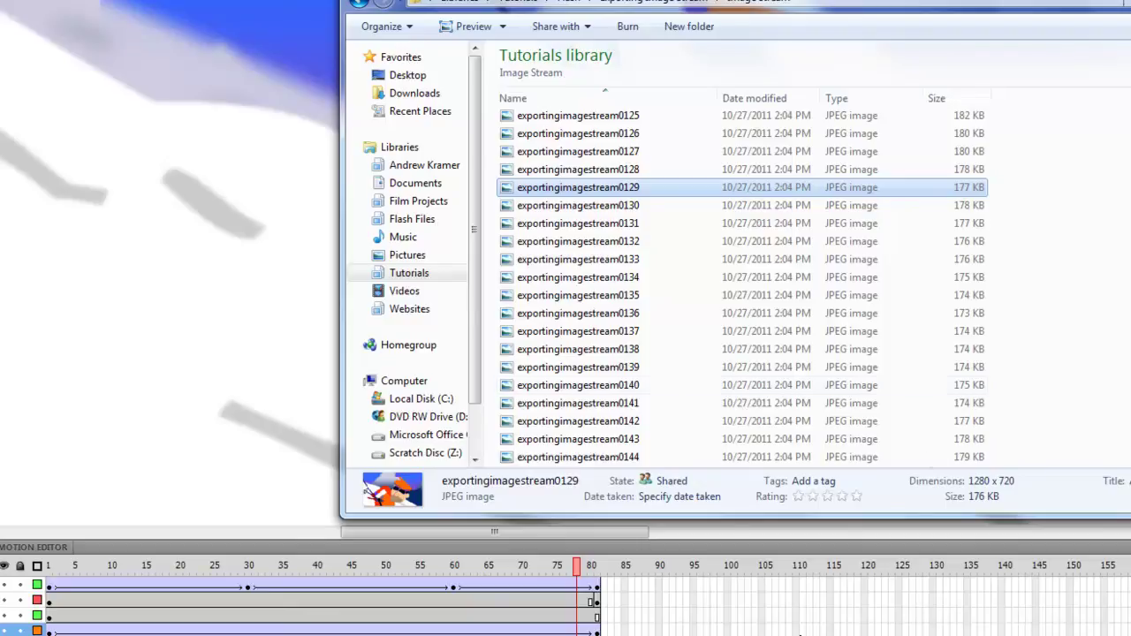
Launch VisionLab Studio from its shortcut
{"action": "mouse_move", "coordinate": [910, 635]}
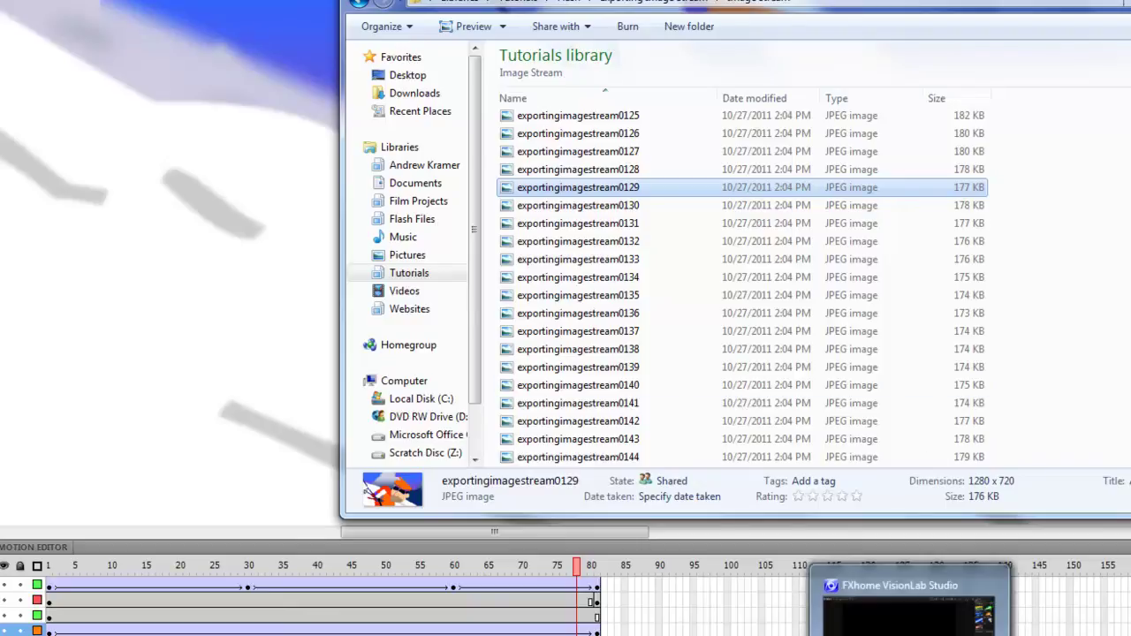
{"action": "left_click", "coordinate": [909, 610]}
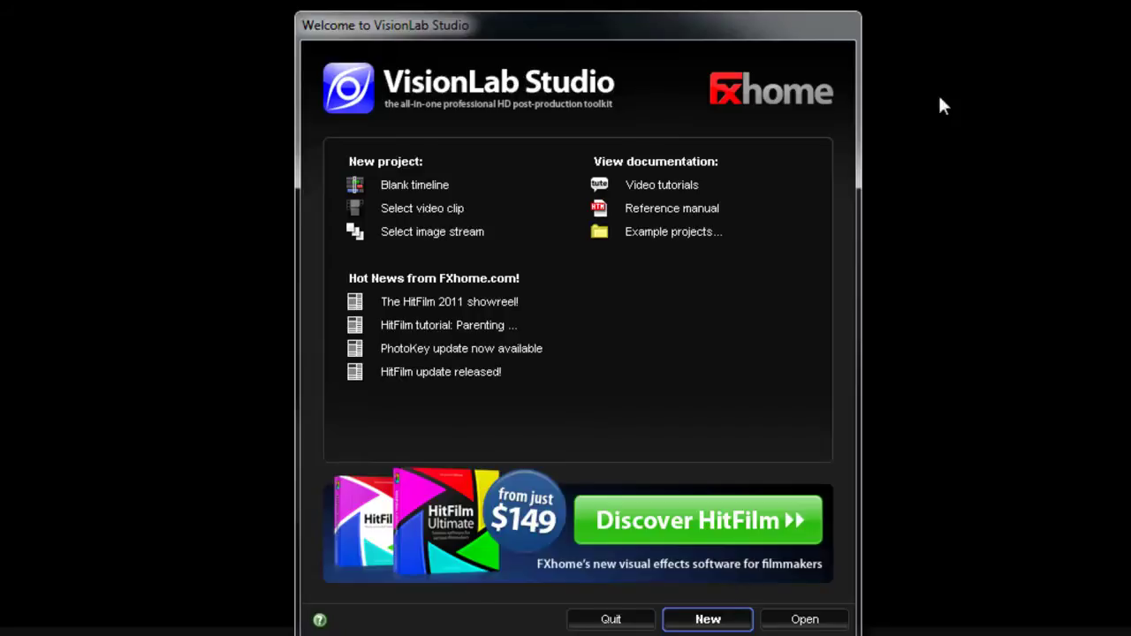
Choose Select image stream and expand Libraries, Tutorials and Camtasia Studio (C:)
{"action": "left_click", "coordinate": [433, 233]}
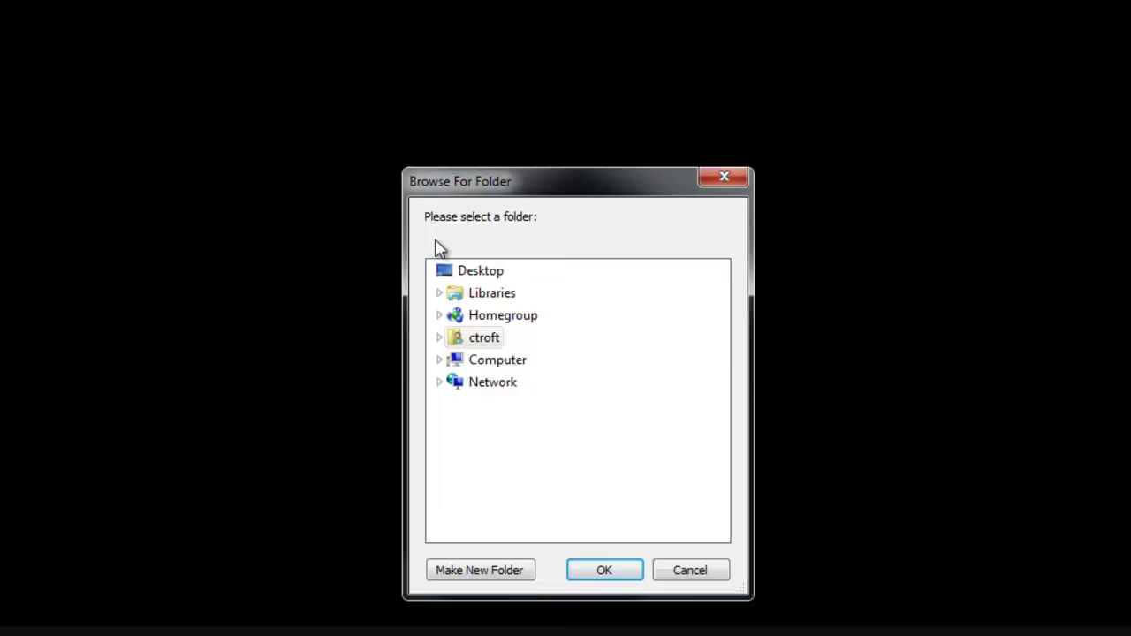
{"action": "left_click", "coordinate": [440, 293]}
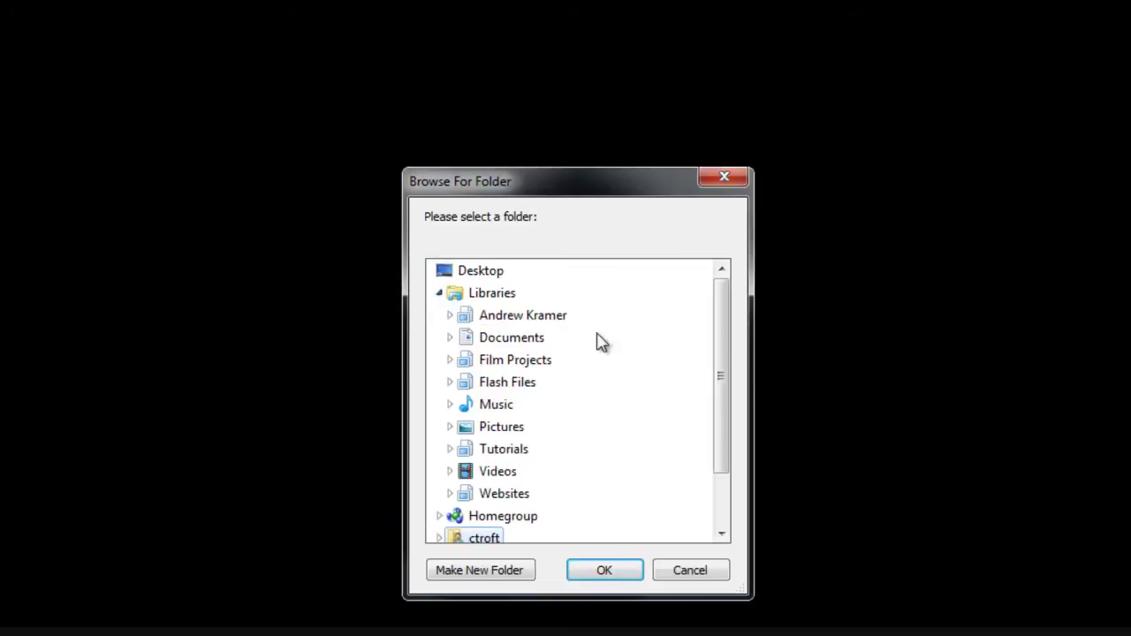
{"action": "left_click", "coordinate": [451, 450]}
{"action": "left_click", "coordinate": [460, 472]}
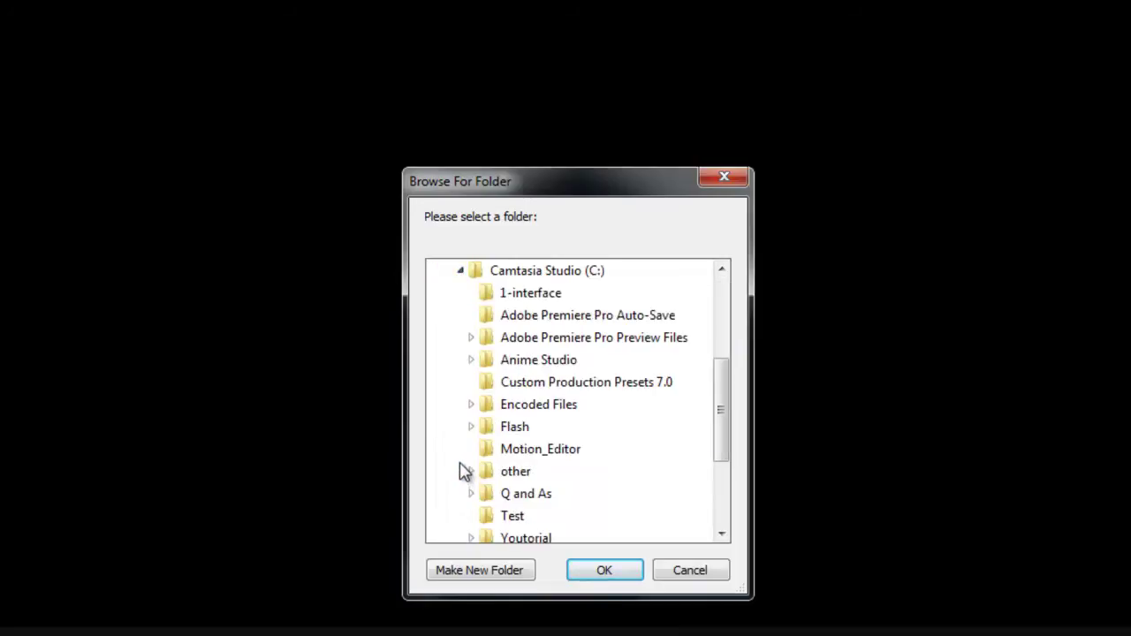
Pick the Flash > Exporting Image Stream > Image Stream folder as the frame source
{"action": "left_click", "coordinate": [470, 427]}
{"action": "left_click", "coordinate": [482, 406]}
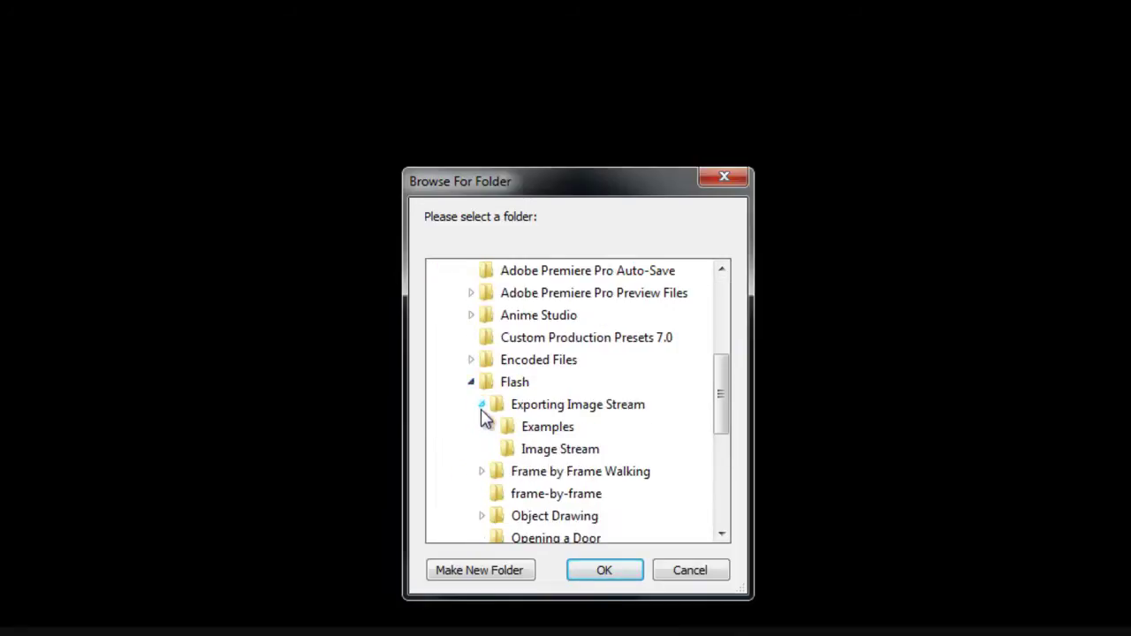
{"action": "left_click", "coordinate": [550, 452]}
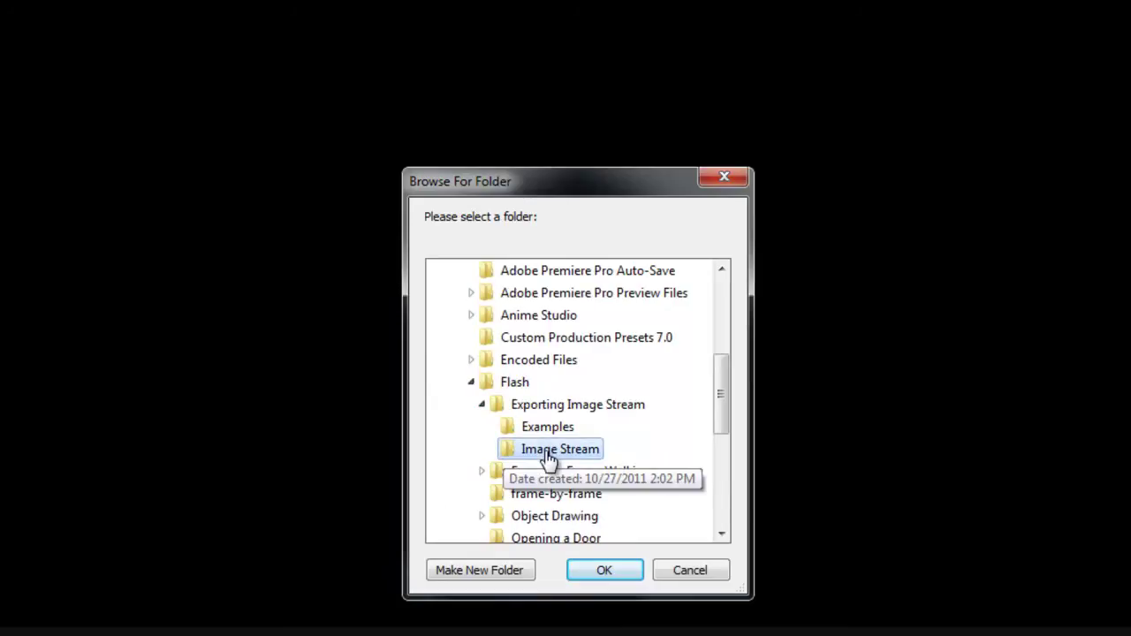
{"action": "left_click", "coordinate": [606, 572]}
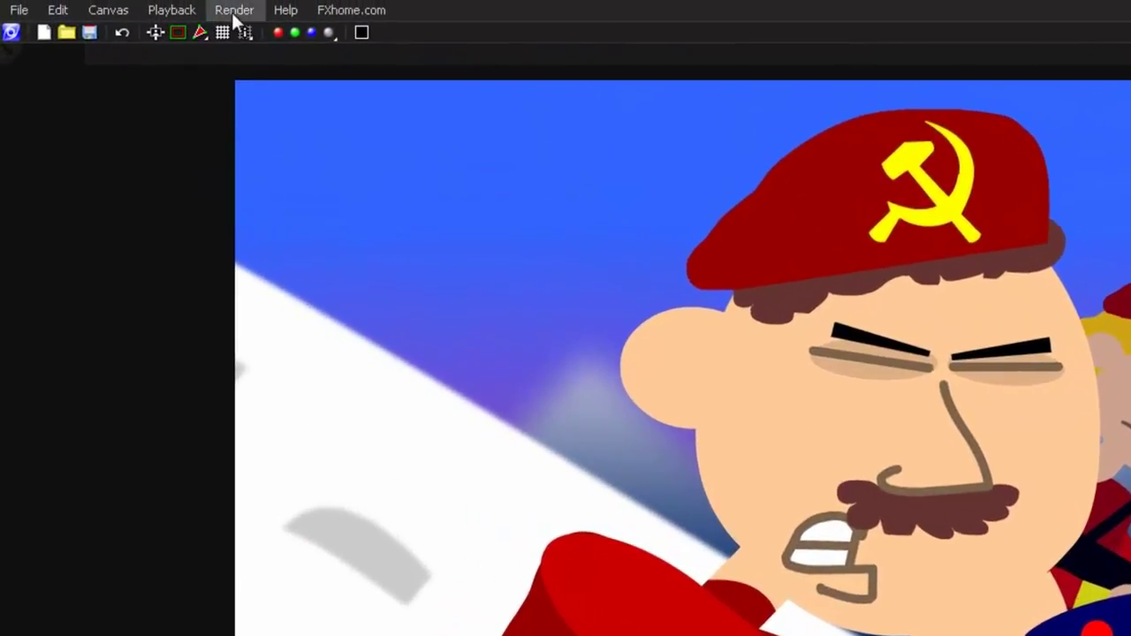
Render the project to a QuickTime movie named 'testvideo'
{"action": "left_click", "coordinate": [233, 13]}
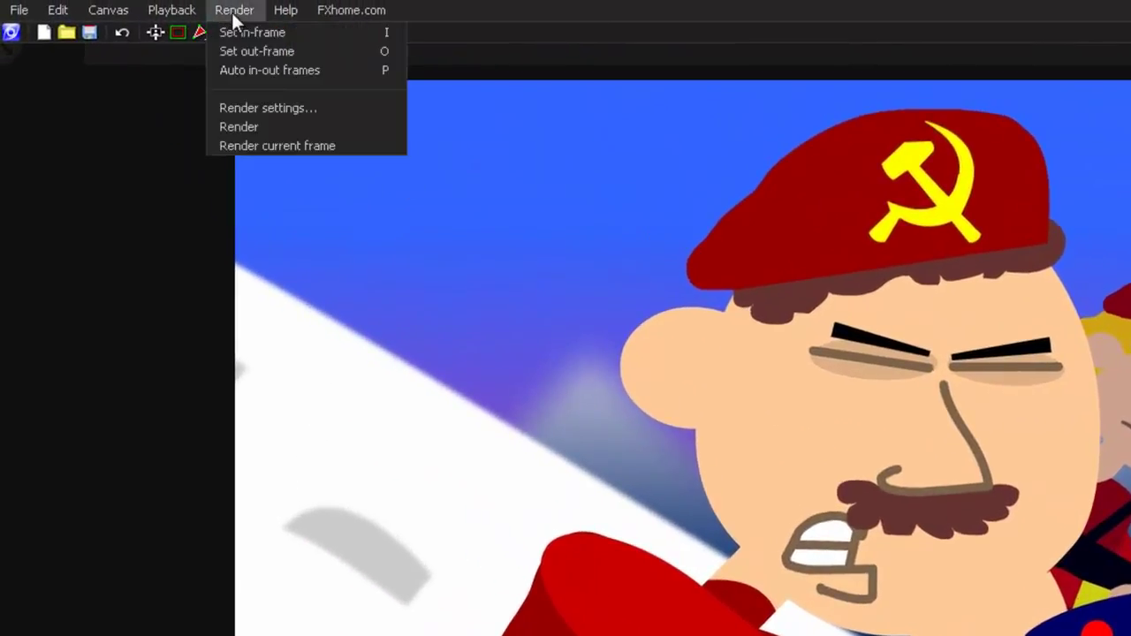
{"action": "left_click", "coordinate": [245, 127]}
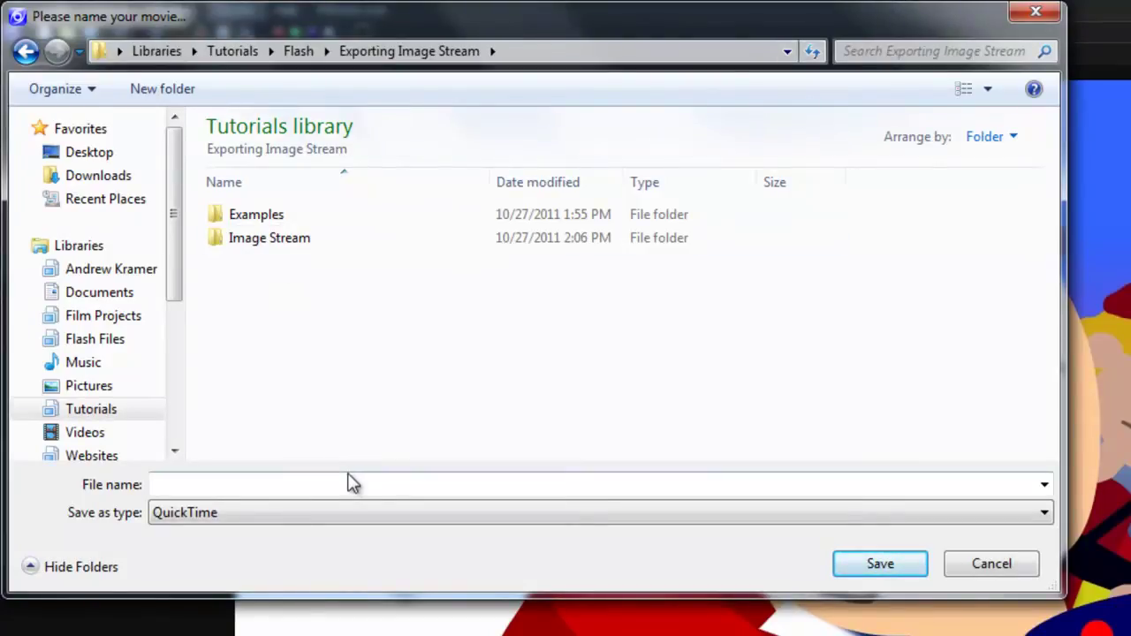
{"action": "left_click", "coordinate": [345, 482]}
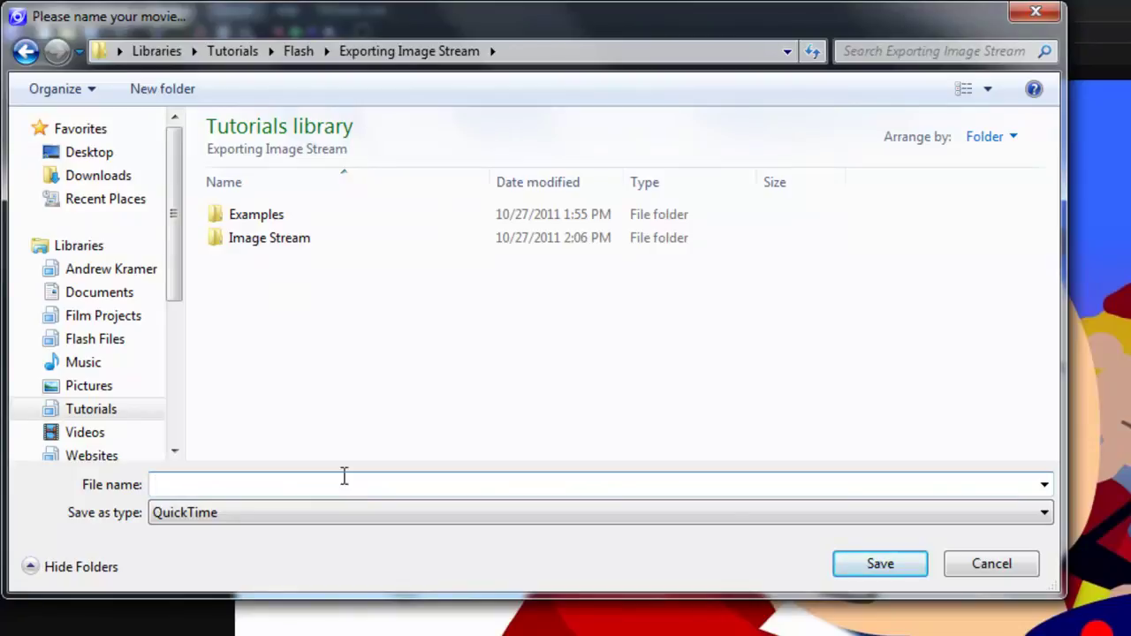
{"action": "type", "text": "testvideo"}
{"action": "left_click", "coordinate": [868, 570]}
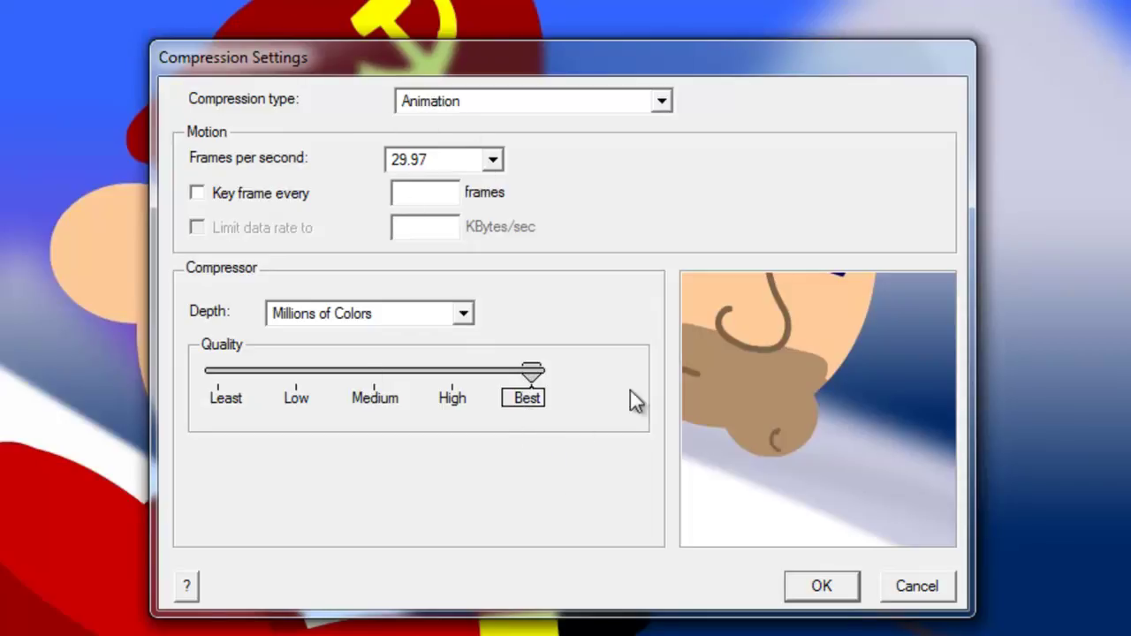
Set the compression frame rate to 30 fps and begin rendering
{"action": "left_click", "coordinate": [492, 163]}
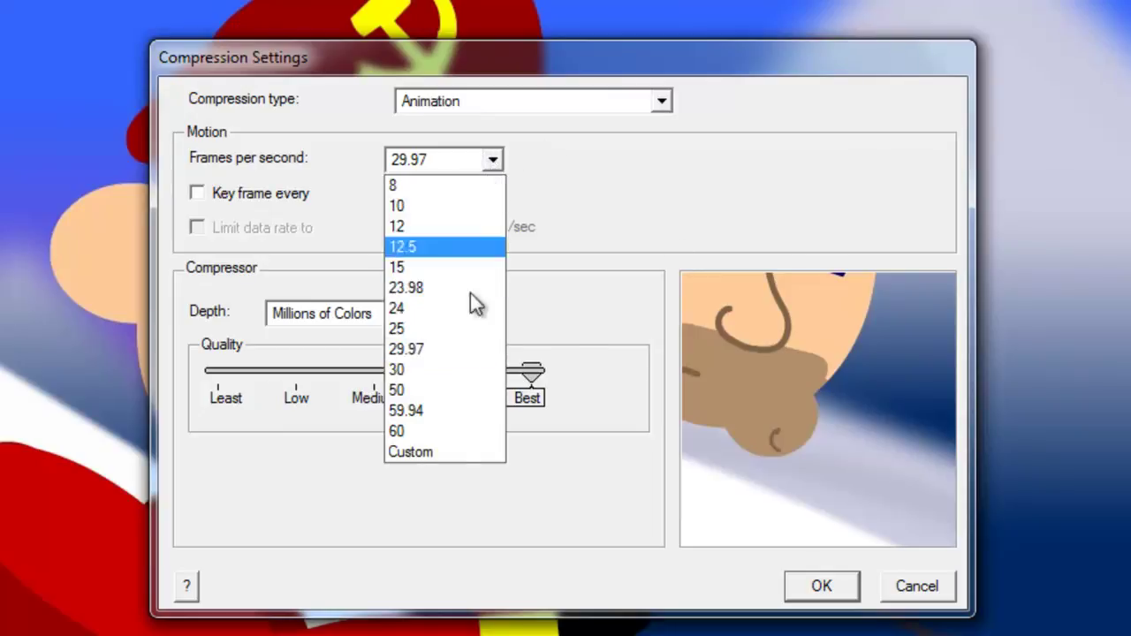
{"action": "left_click", "coordinate": [437, 371]}
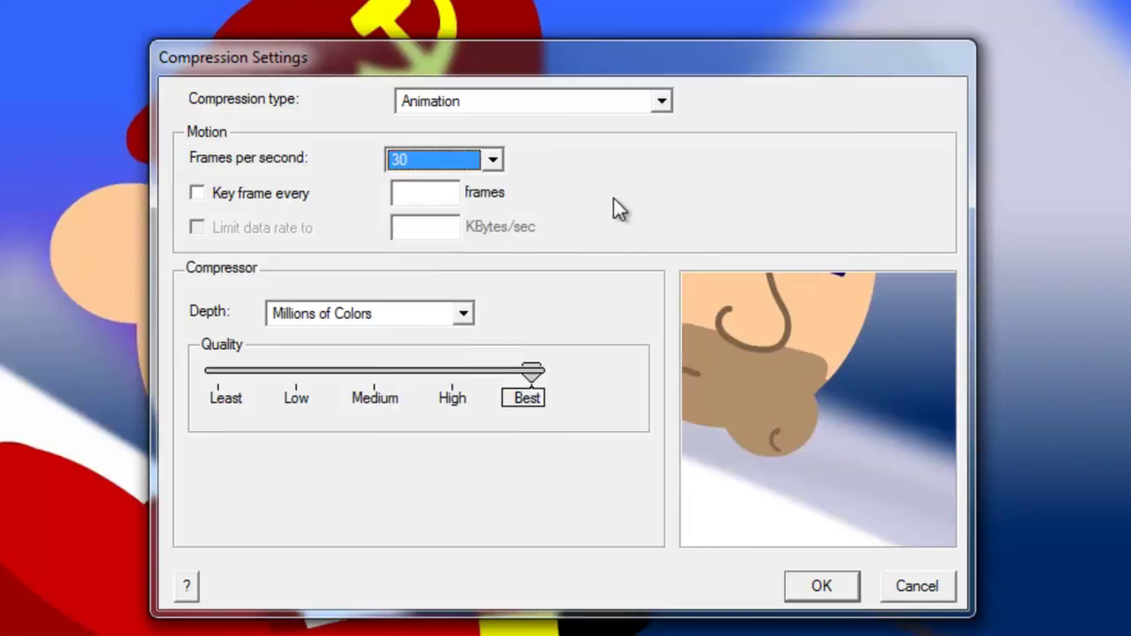
{"action": "left_click", "coordinate": [838, 595]}
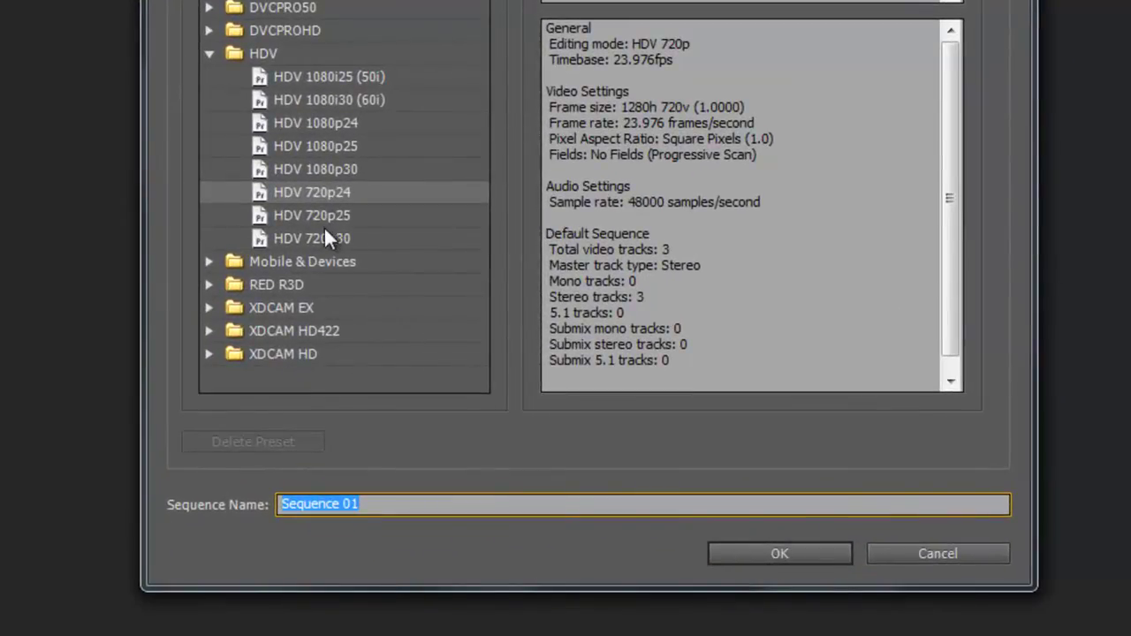
Create Sequence 01 from the HDV 720p30 preset at 29.97 fps
{"action": "left_click", "coordinate": [325, 243]}
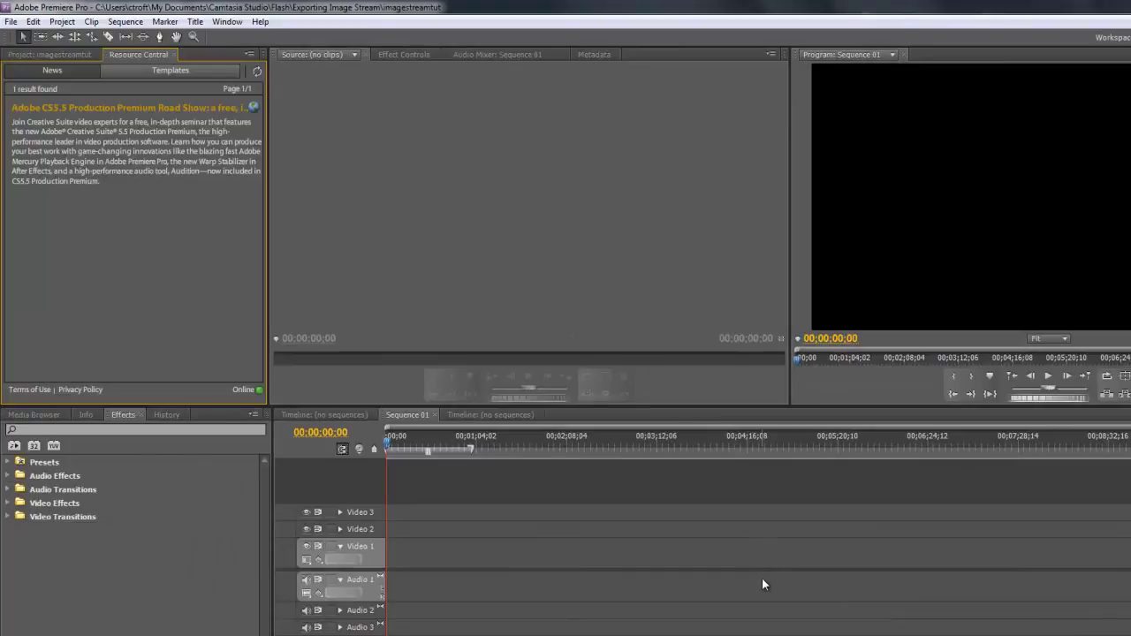
Import testvideo.mov (1280 × 720, 30 fps) and place it at the start of Video 1
{"action": "left_click", "coordinate": [47, 54]}
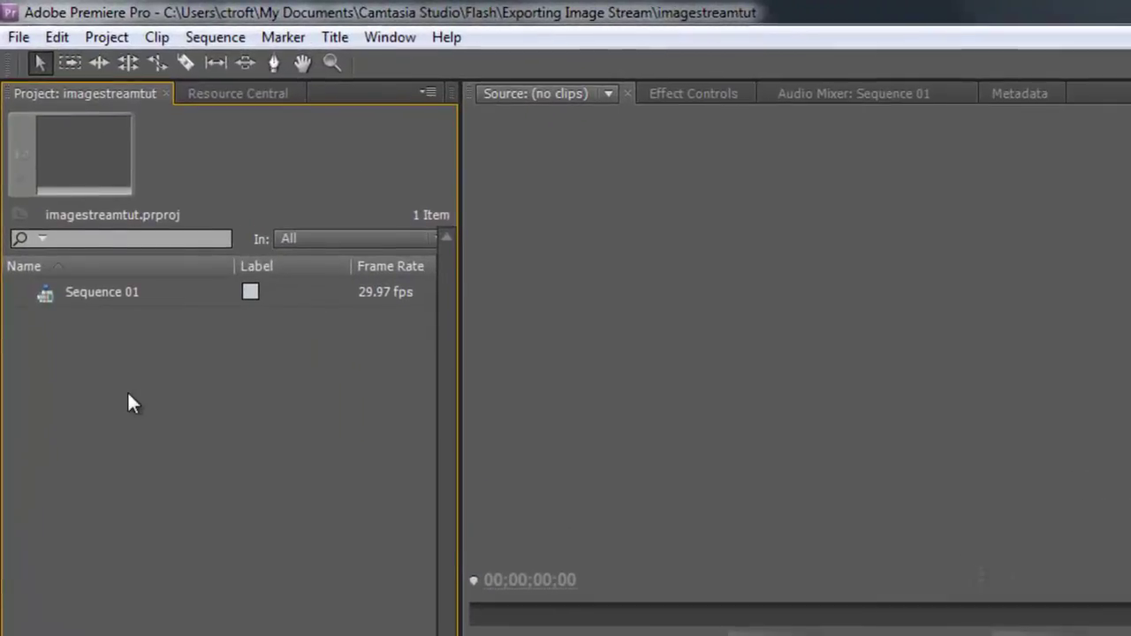
{"action": "right_click", "coordinate": [129, 395]}
{"action": "left_click", "coordinate": [199, 506]}
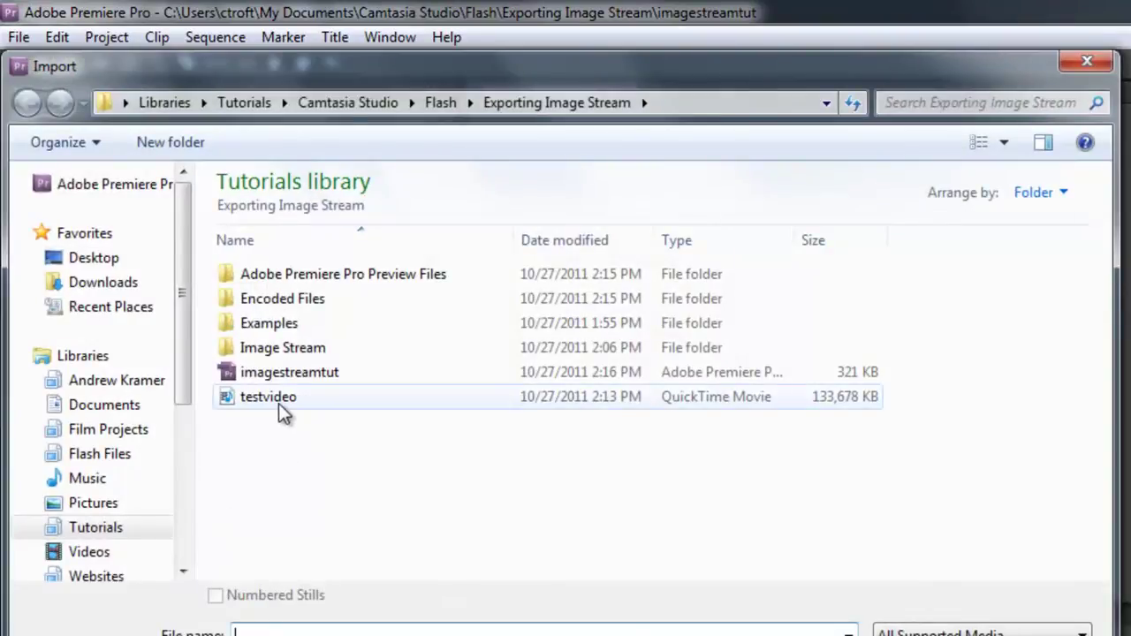
{"action": "left_click", "coordinate": [278, 402]}
{"action": "double_click", "coordinate": [278, 402]}
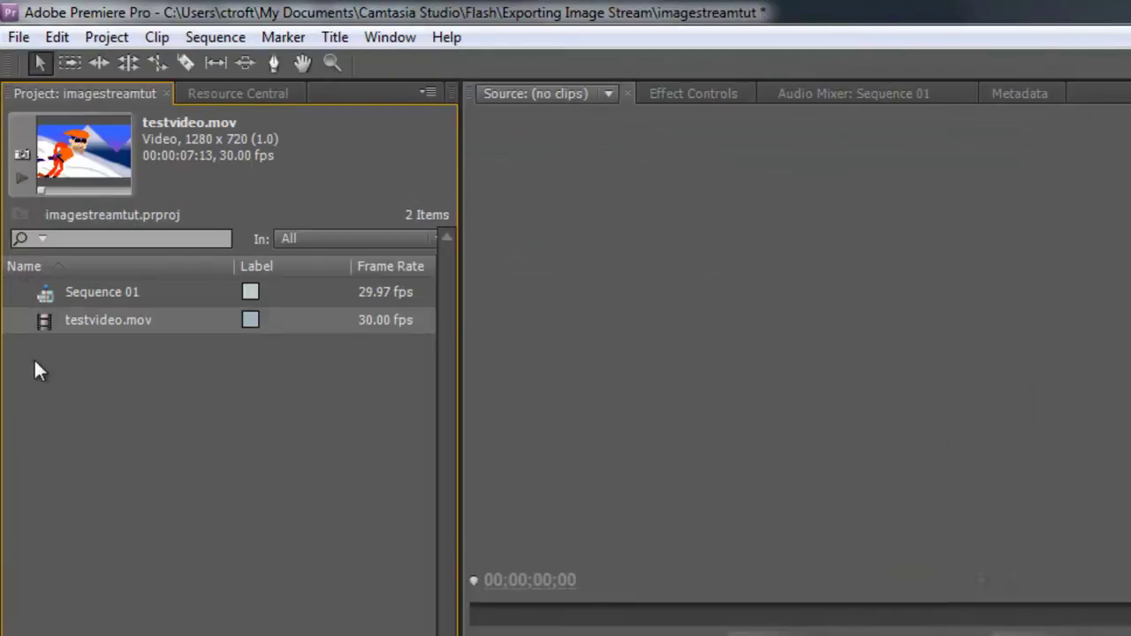
{"action": "left_click_drag", "start_coordinate": [43, 320], "coordinate": [693, 635]}
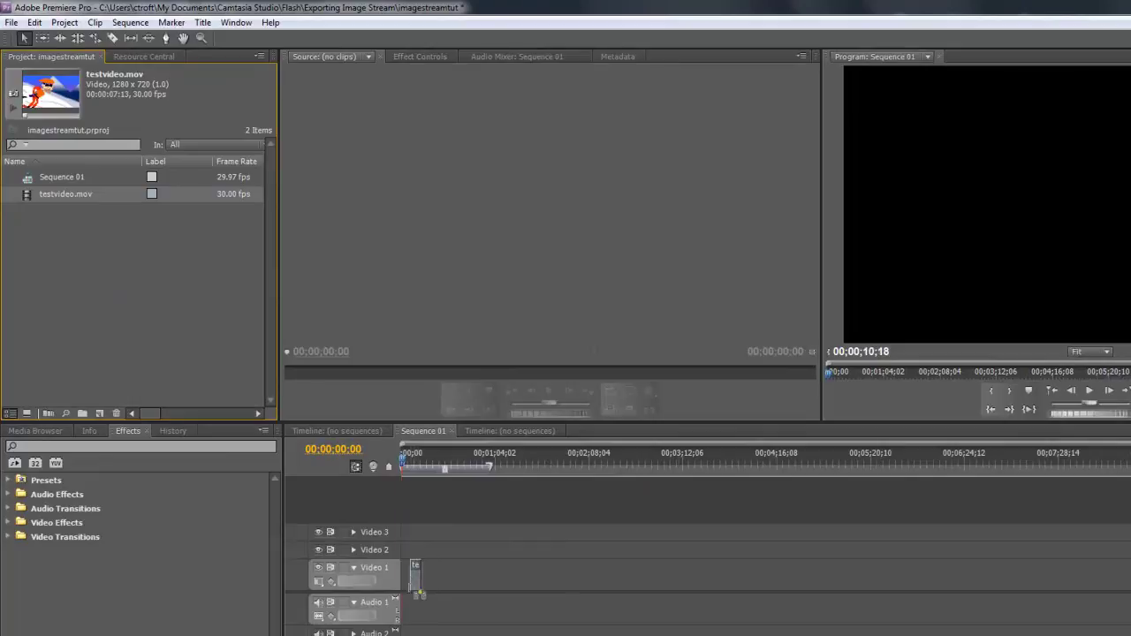
{"action": "left_click_drag", "start_coordinate": [420, 594], "coordinate": [415, 583]}
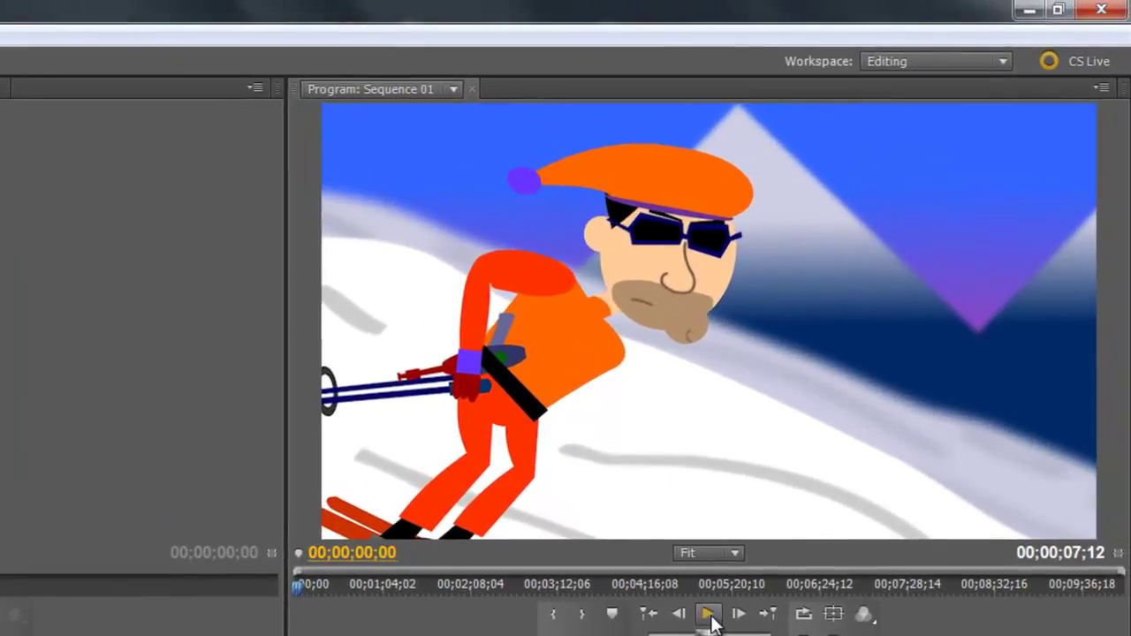
Play Sequence 01 in the Program monitor to watch the skier animation
{"action": "left_click", "coordinate": [1089, 390]}
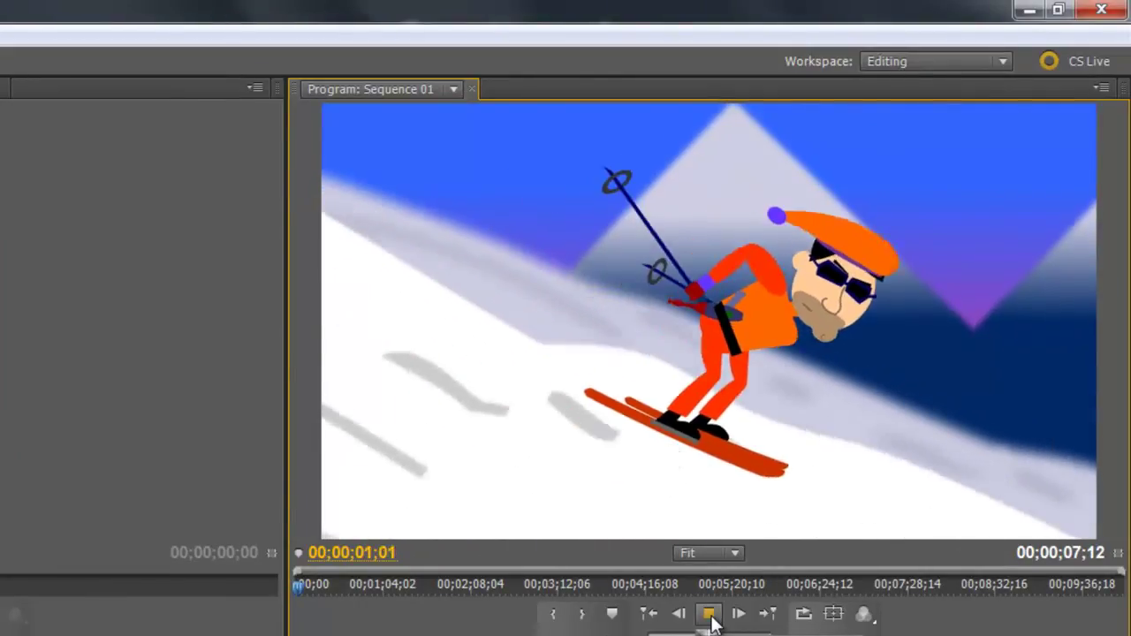